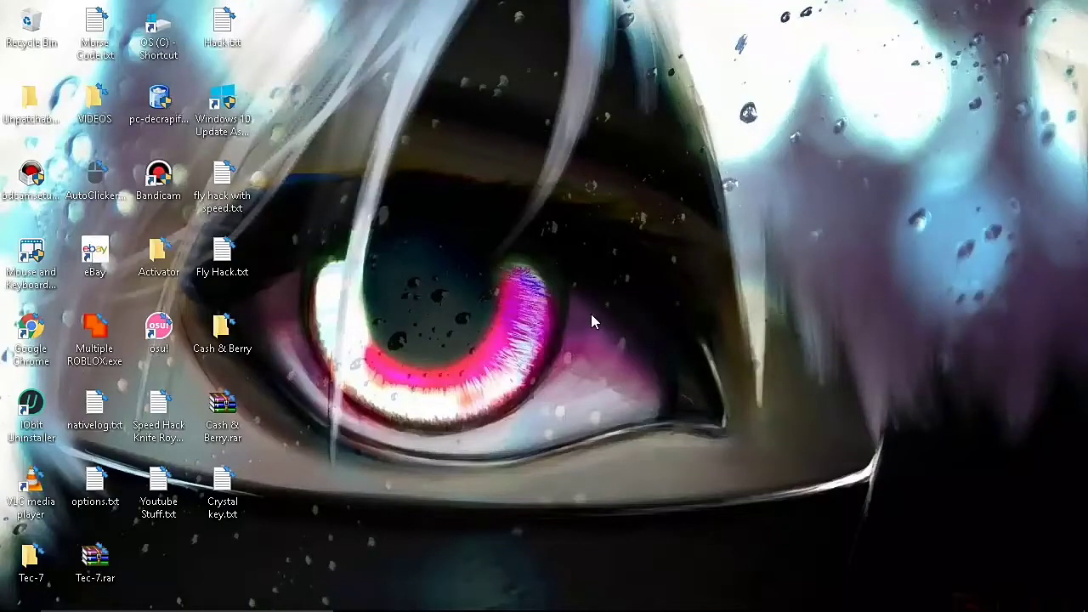
# Search 'windows' from the taskbar and open the Windows Defender settings result.
pyautogui.moveTo(366, 610)
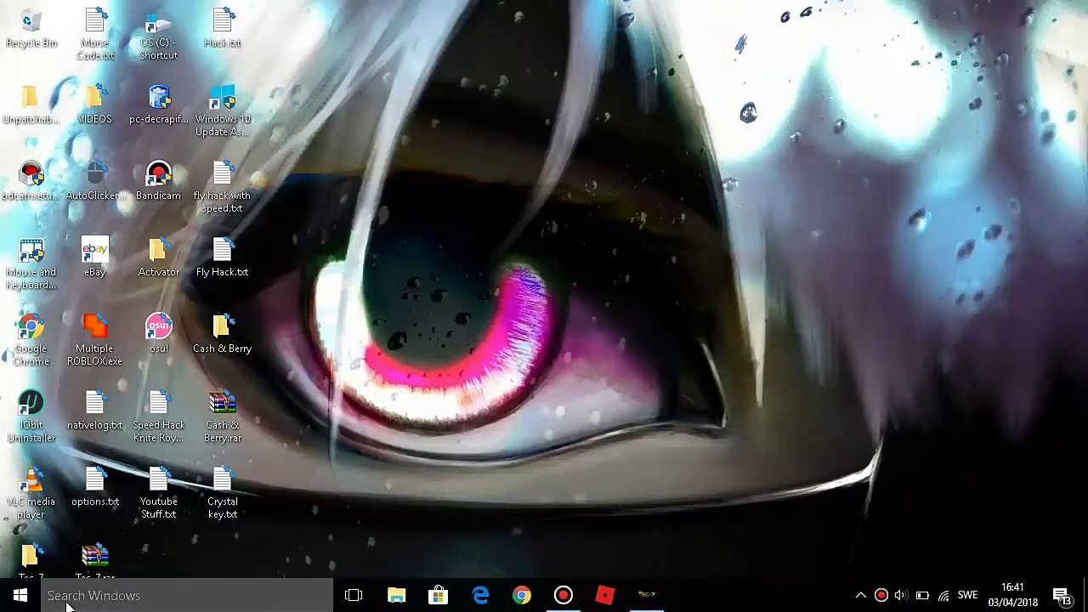
pyautogui.click(122, 587)
pyautogui.write('w')
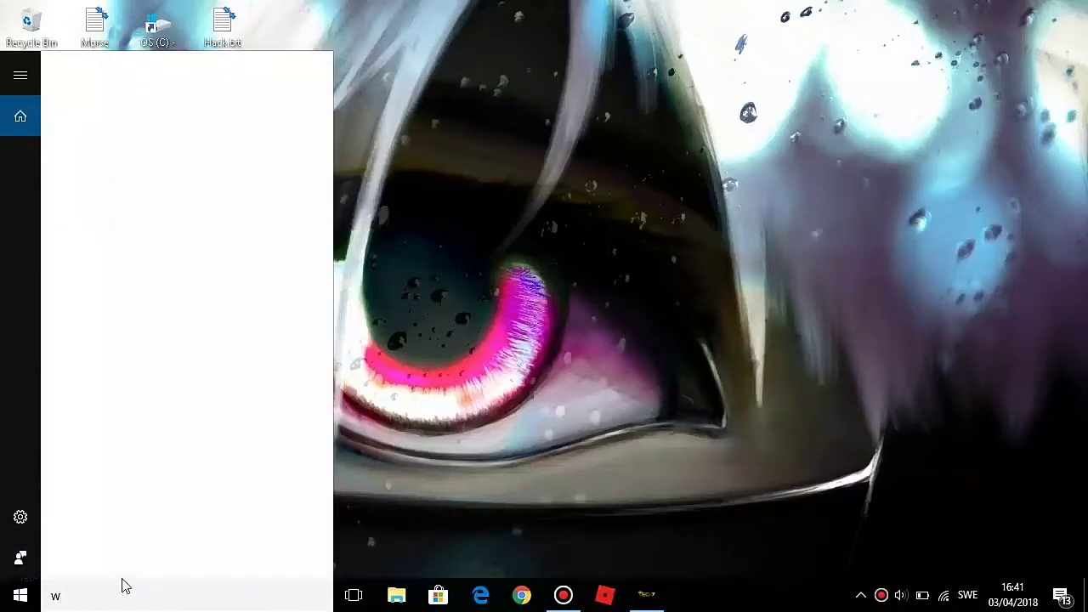
pyautogui.write('indows')
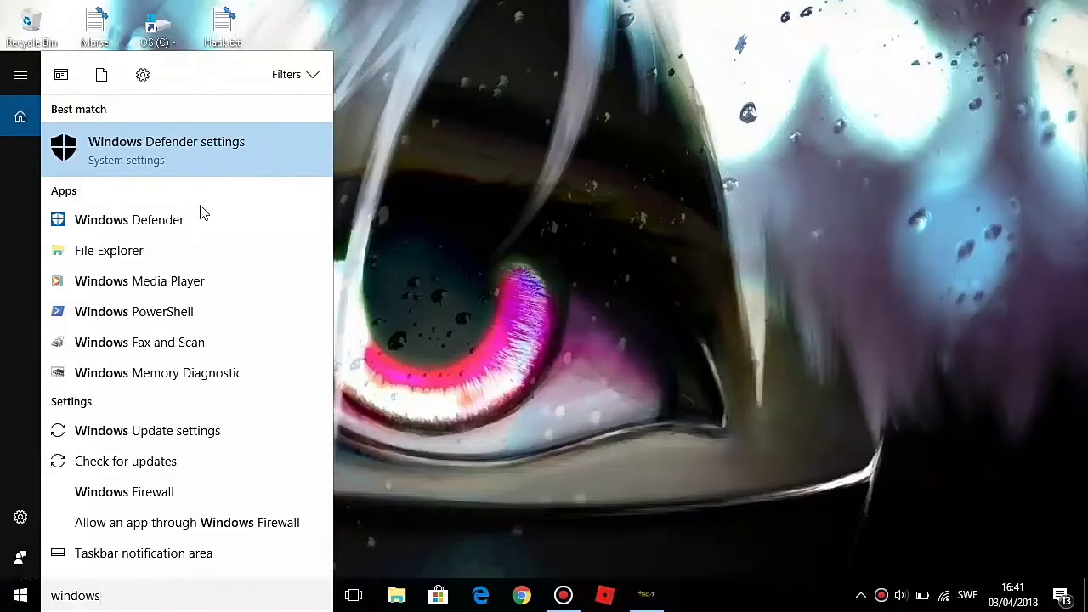
pyautogui.click(178, 148)
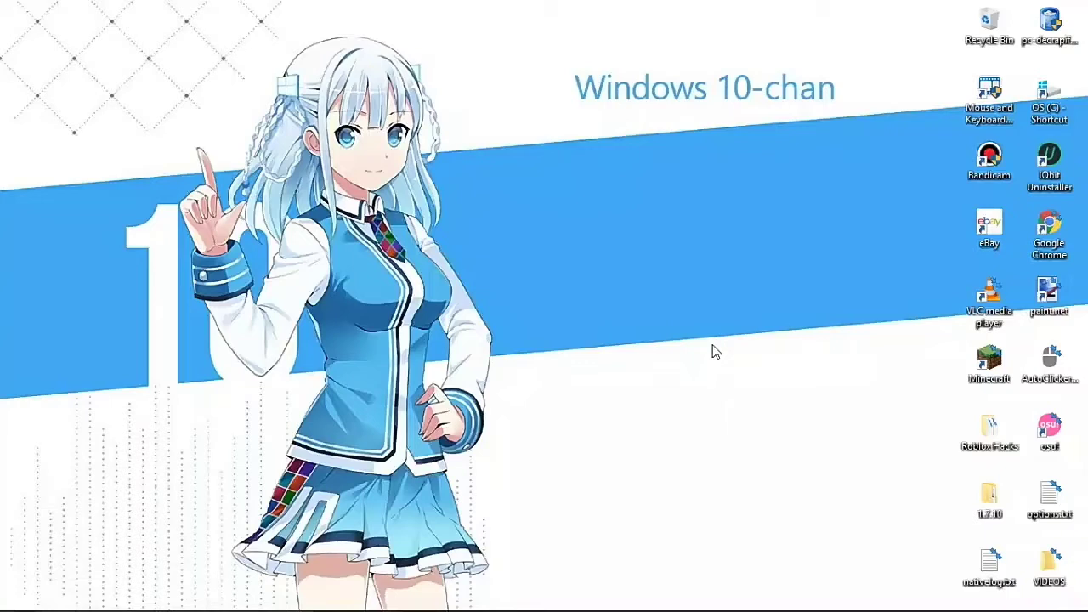
# Open Display settings from the desktop context menu and reach Advanced display settings.
pyautogui.rightClick(636, 204)
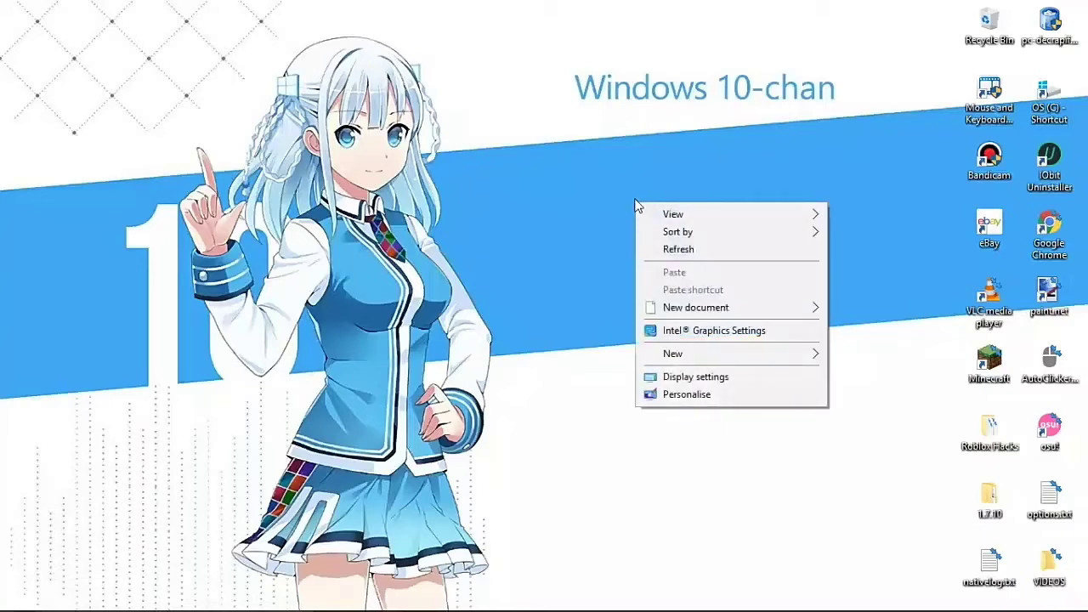
pyautogui.click(680, 377)
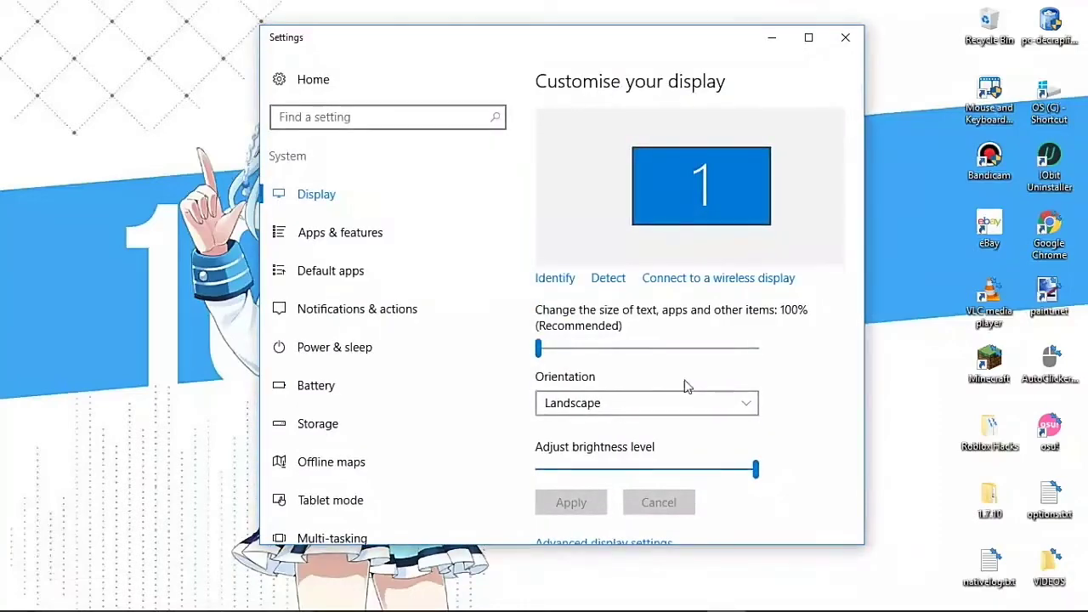
pyautogui.click(844, 37)
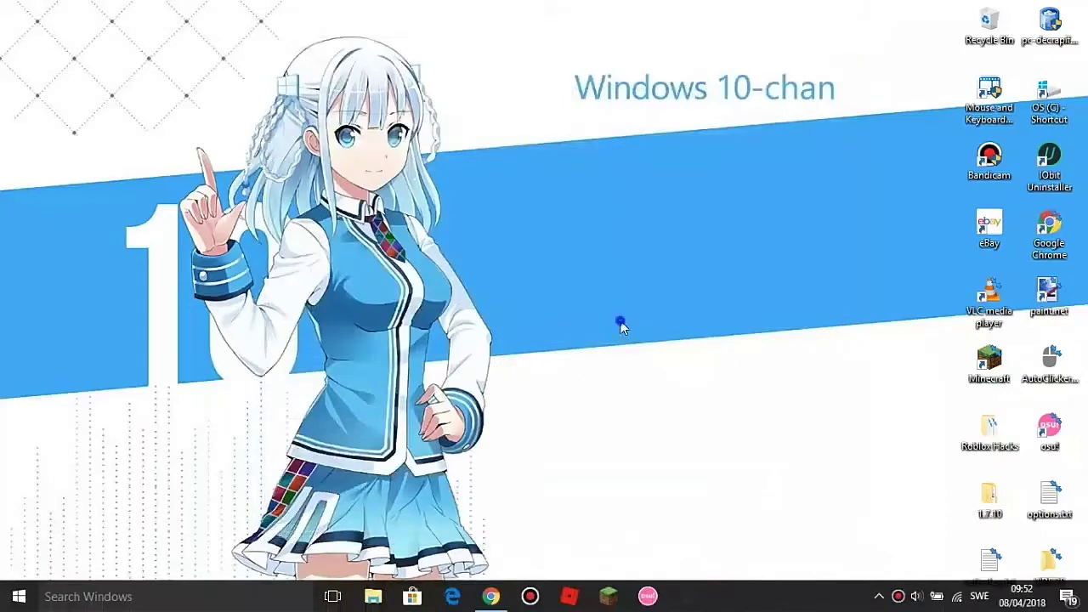
pyautogui.rightClick(620, 327)
pyautogui.click(695, 500)
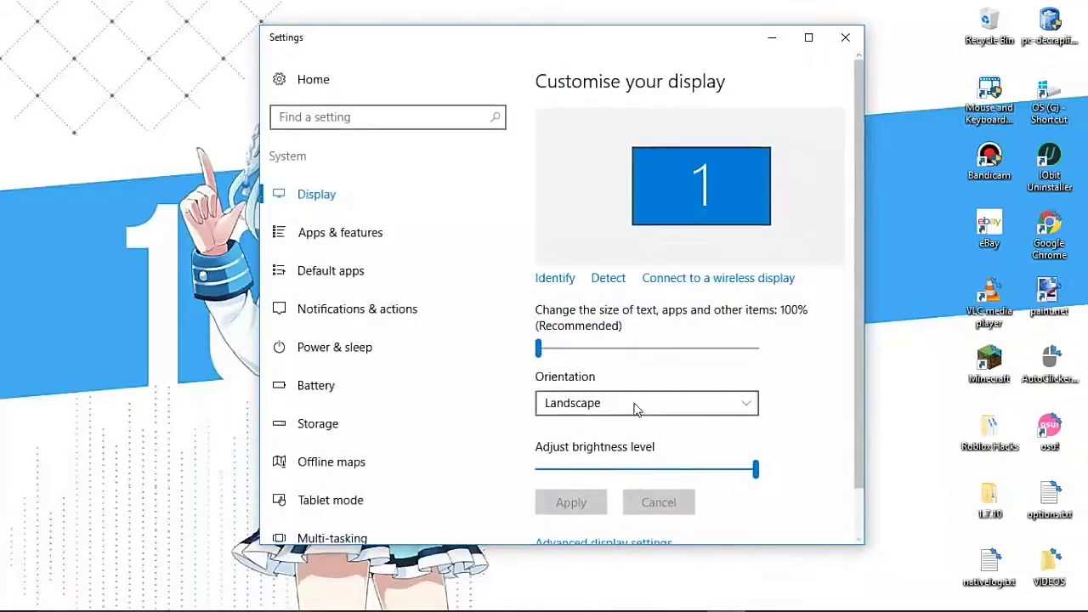
pyautogui.scroll(-1, 639, 442)
pyautogui.click(618, 492)
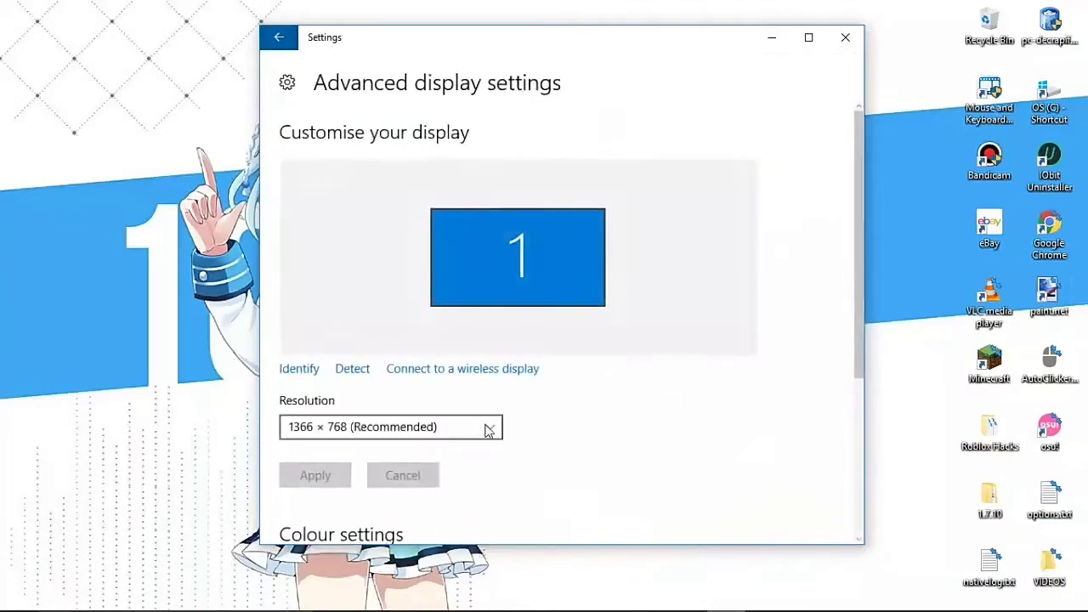
# Try 1280 × 720 twice, revert to 1366 × 768 (Recommended), and close Settings.
pyautogui.click(427, 433)
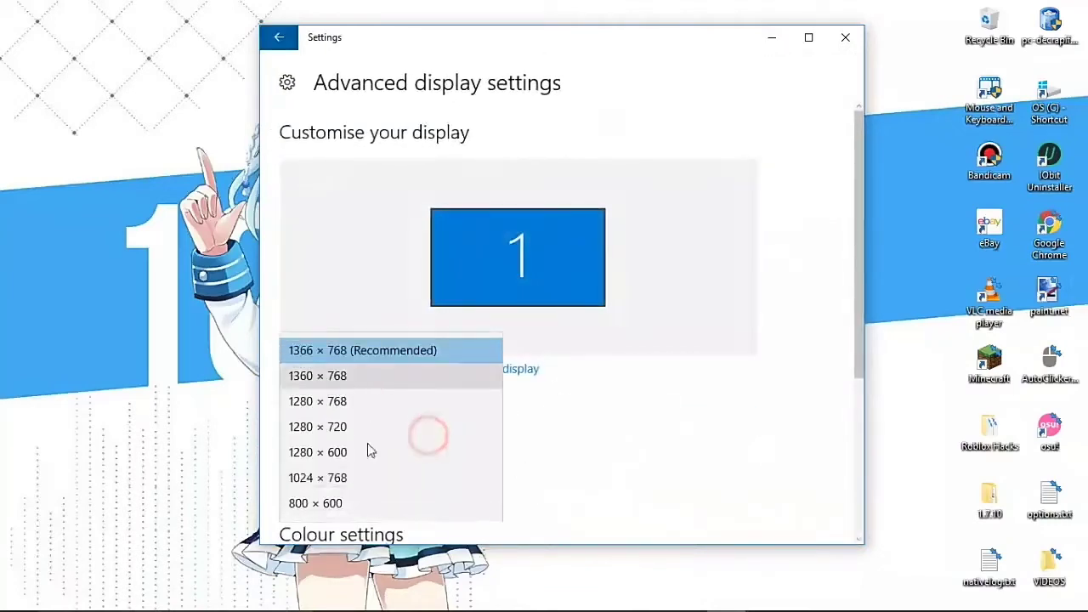
pyautogui.click(391, 433)
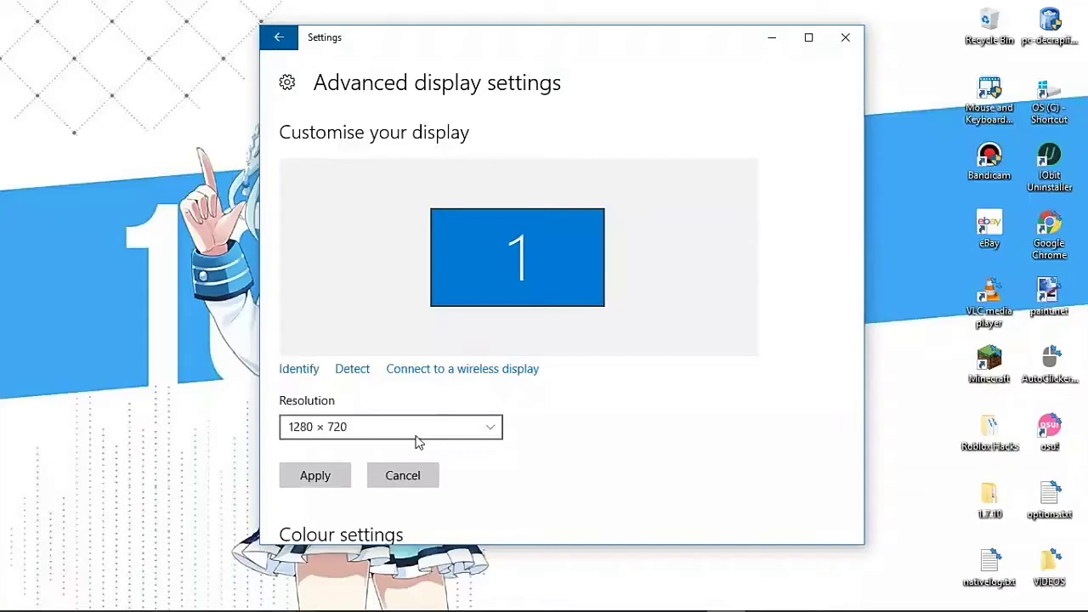
pyautogui.click(416, 438)
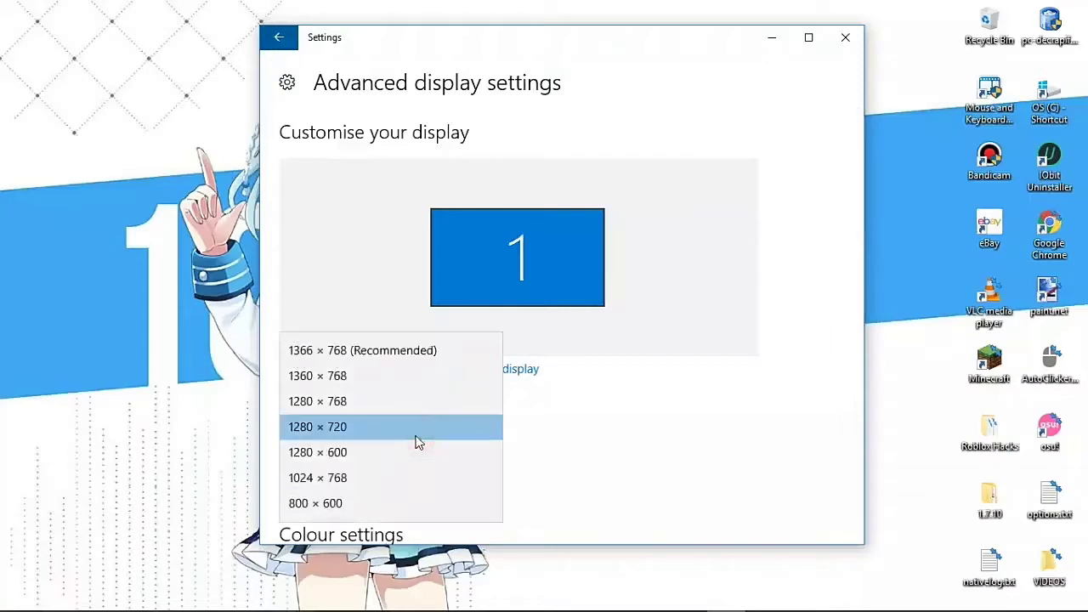
pyautogui.click(388, 346)
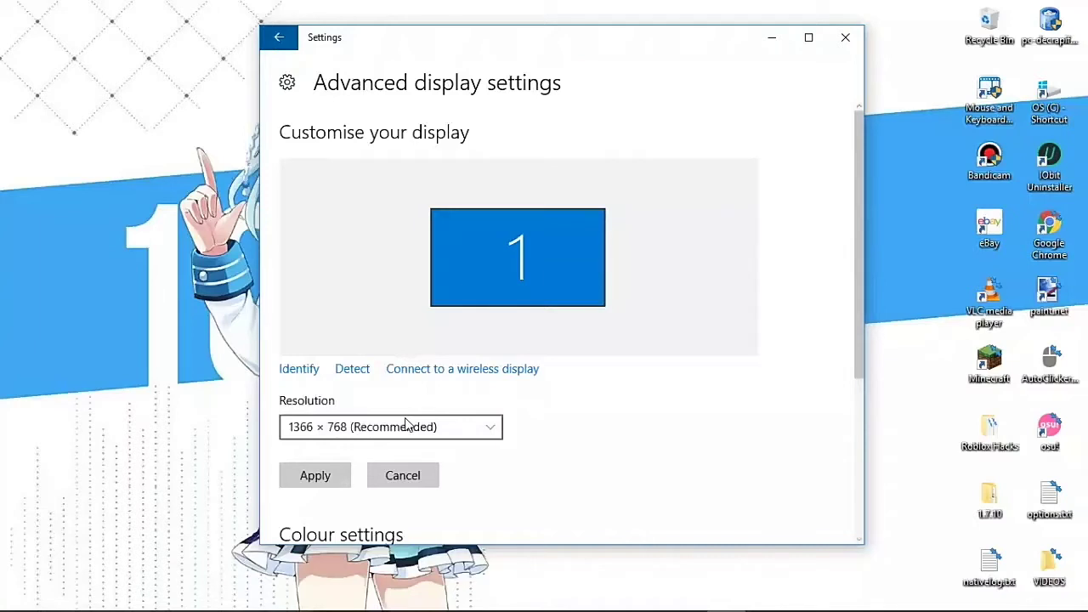
pyautogui.click(405, 425)
pyautogui.click(352, 427)
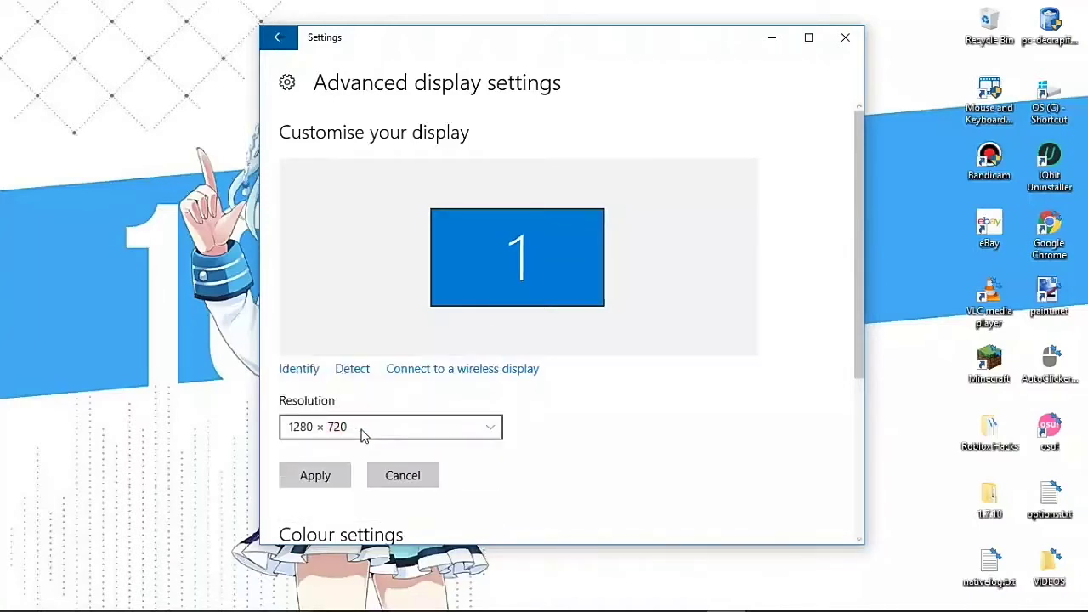
pyautogui.click(411, 426)
pyautogui.click(402, 289)
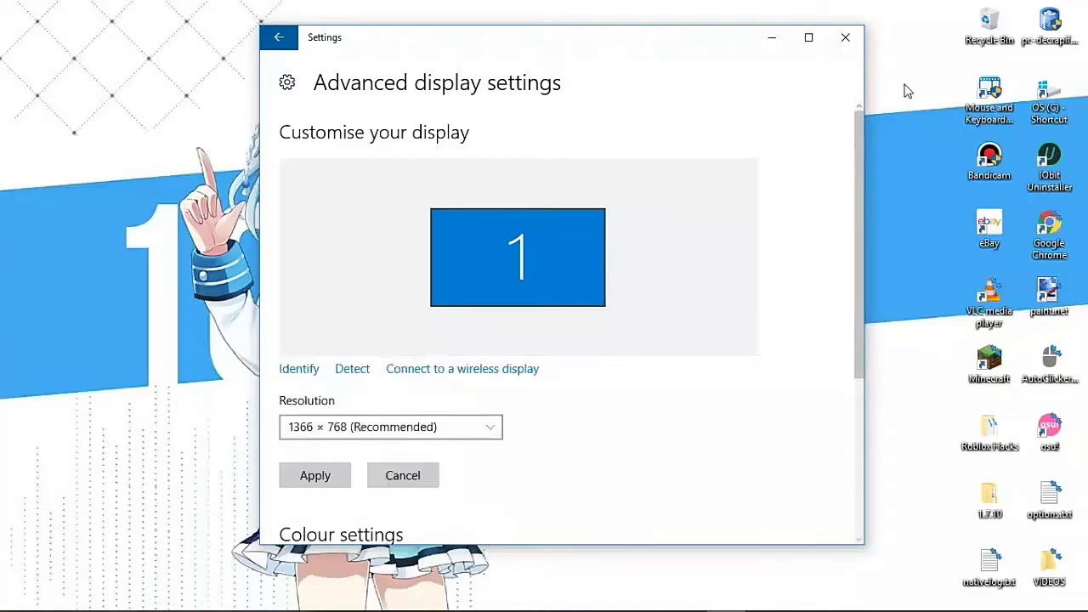
pyautogui.click(846, 37)
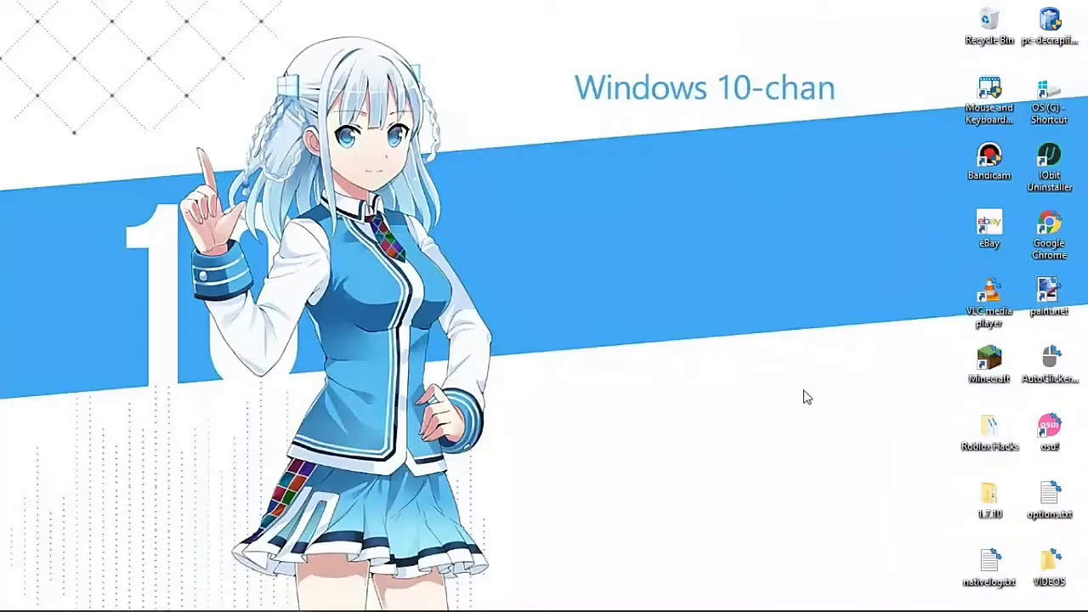
# Open This PC's system properties from File Explorer.
pyautogui.rightClick(700, 263)
pyautogui.click(633, 266)
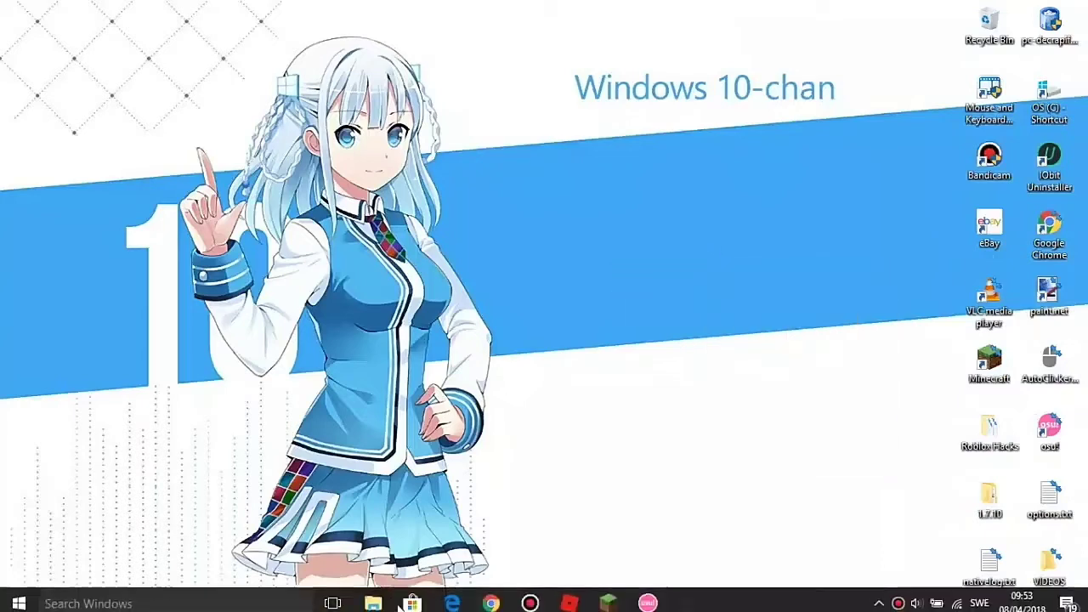
pyautogui.click(372, 595)
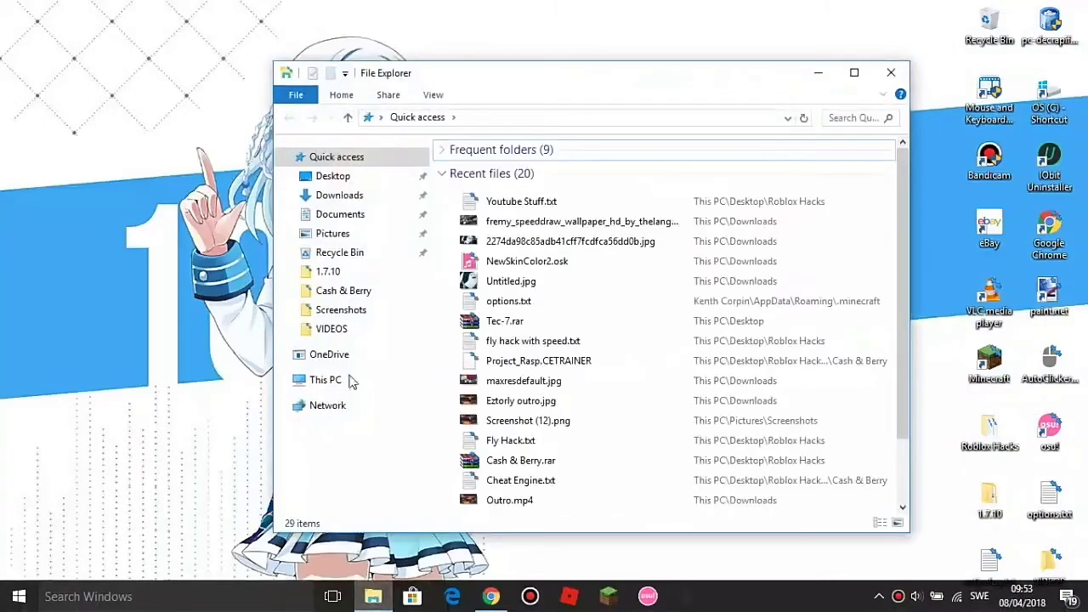
pyautogui.click(332, 381)
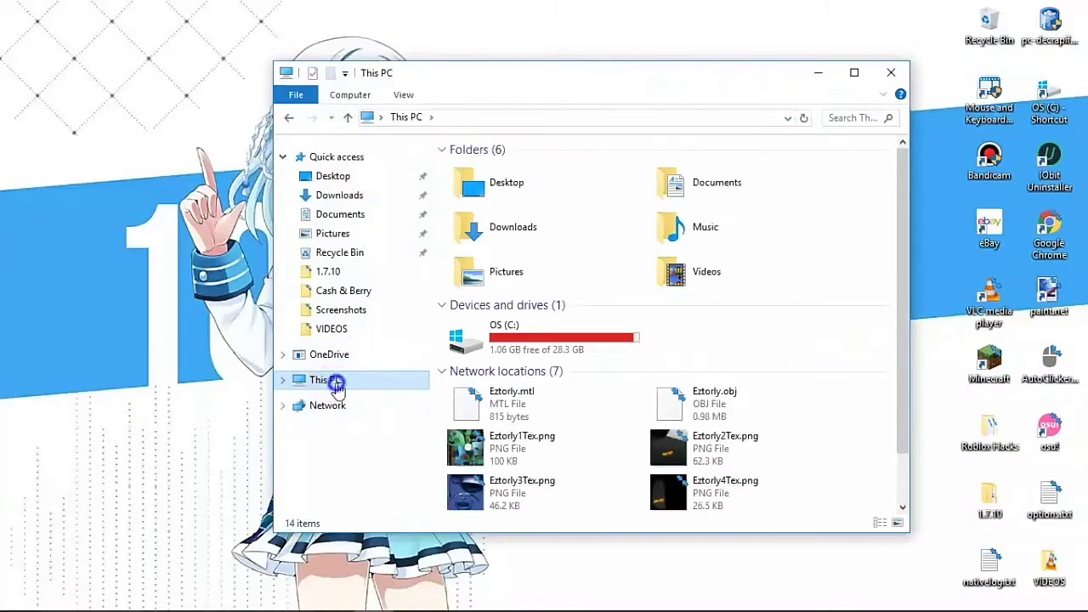
pyautogui.rightClick(336, 384)
pyautogui.click(418, 592)
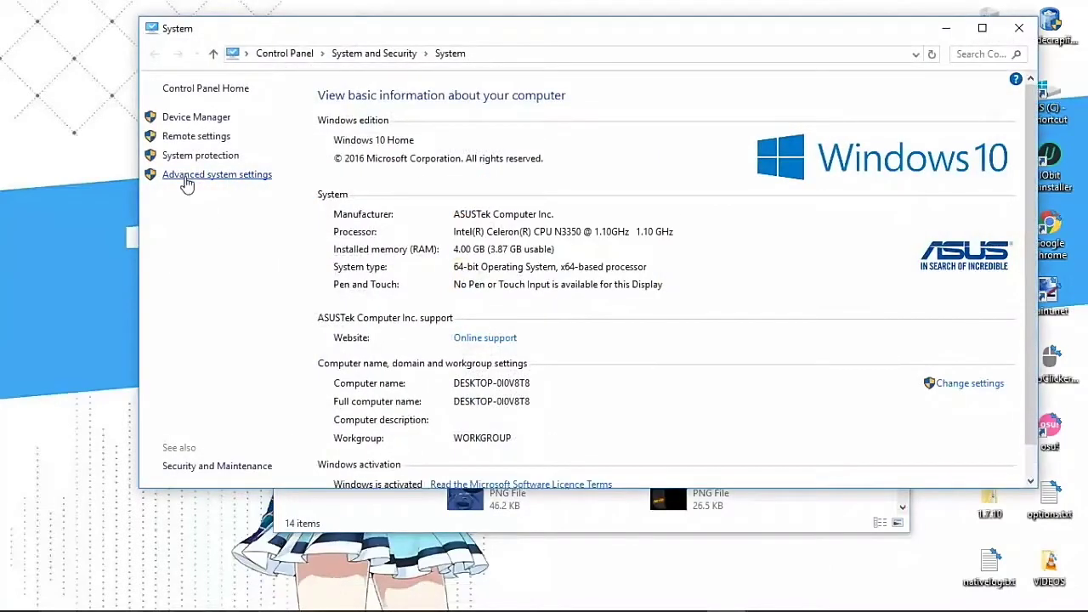
# Apply 'Adjust for best performance' in the Advanced system settings Performance Options.
pyautogui.click(185, 178)
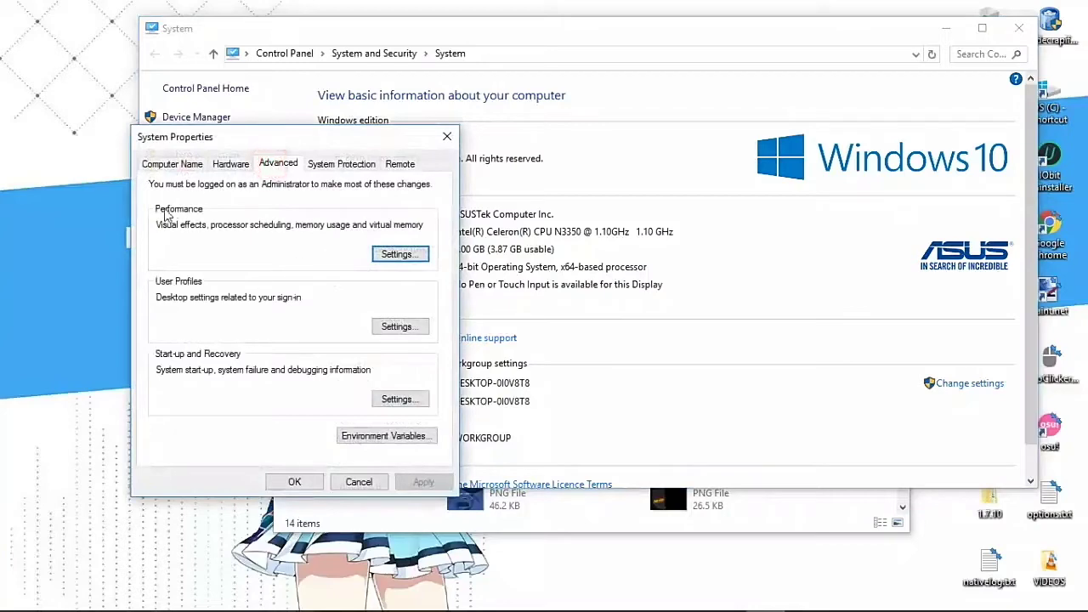
pyautogui.click(380, 258)
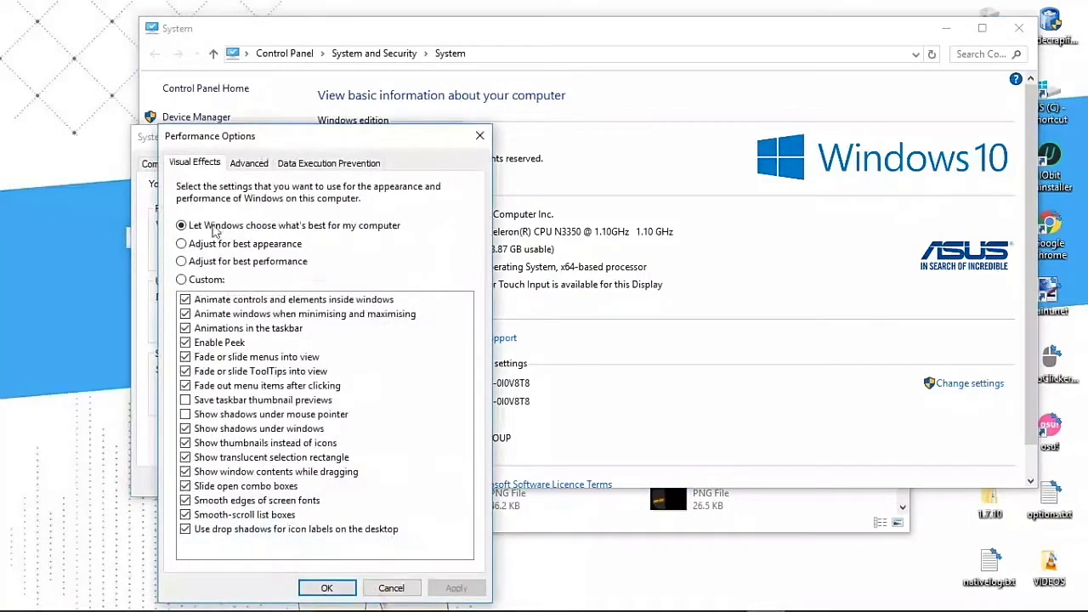
pyautogui.click(181, 262)
pyautogui.click(453, 588)
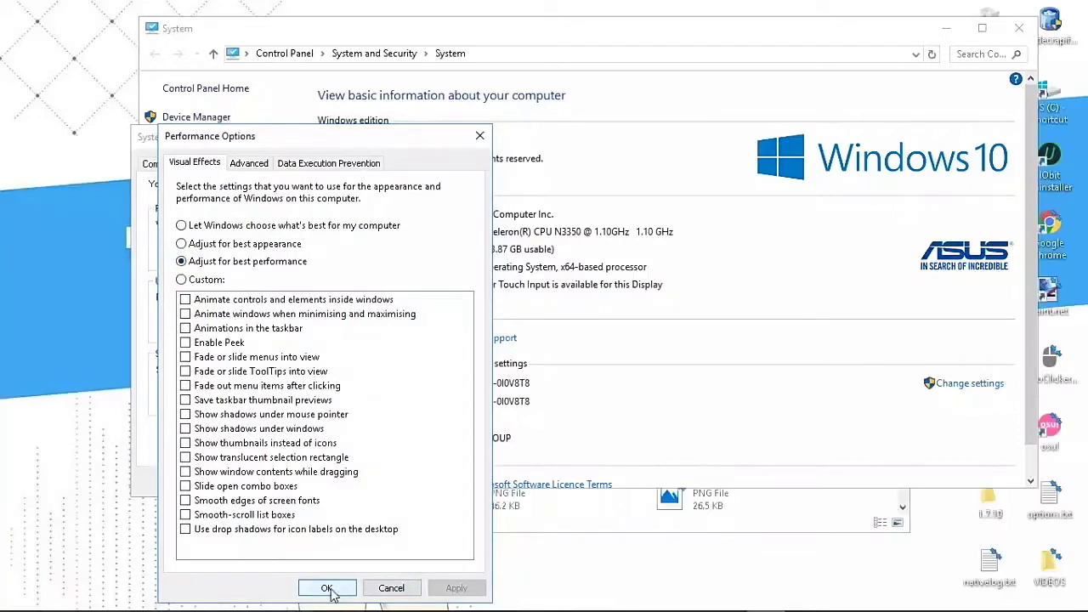
pyautogui.click(327, 588)
pyautogui.moveTo(671, 51); pyautogui.dragTo(496, 60)
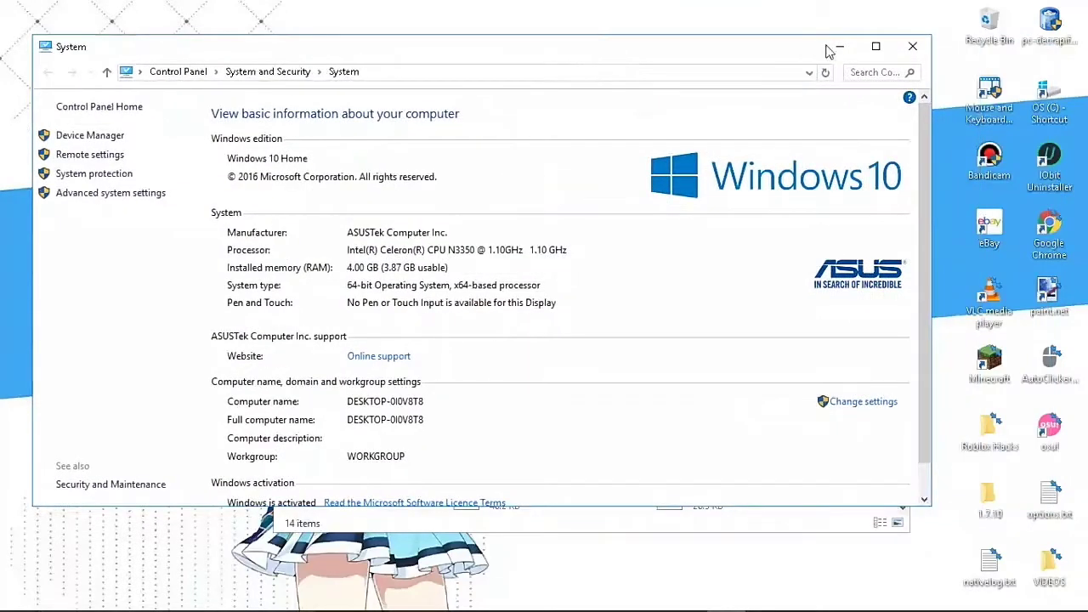
# Minimize the System and This PC windows and close System Properties.
pyautogui.click(836, 40)
pyautogui.click(817, 73)
pyautogui.moveTo(881, 2); pyautogui.dragTo(1086, 588)
pyautogui.click(943, 414)
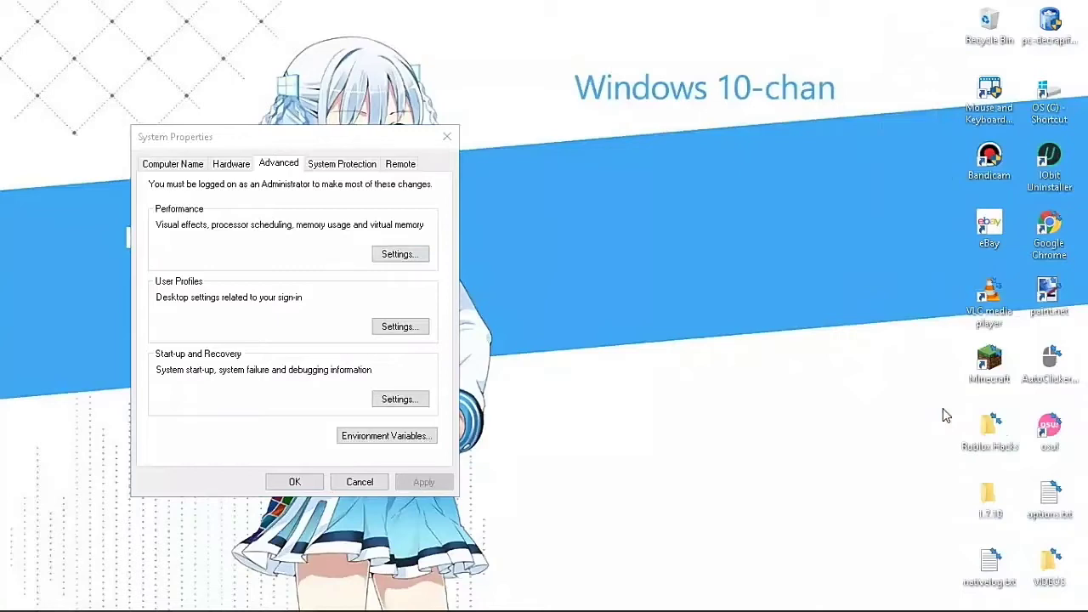
pyautogui.click(445, 136)
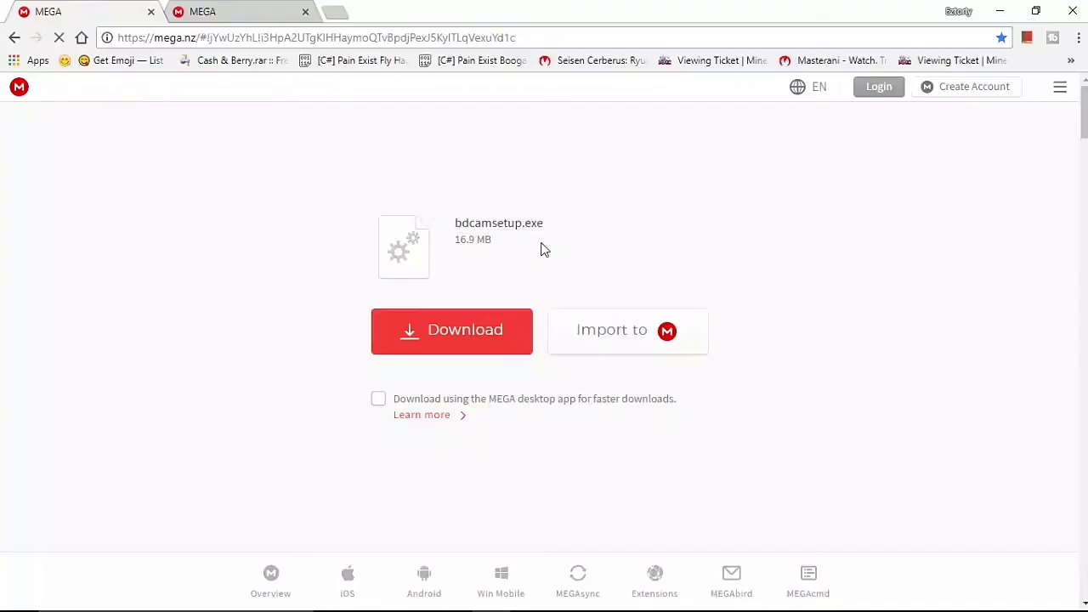
# Highlight the file names bdcamsetup.exe and Activator.rar on their MEGA tabs.
pyautogui.moveTo(449, 209); pyautogui.dragTo(527, 229)
pyautogui.click(221, 15)
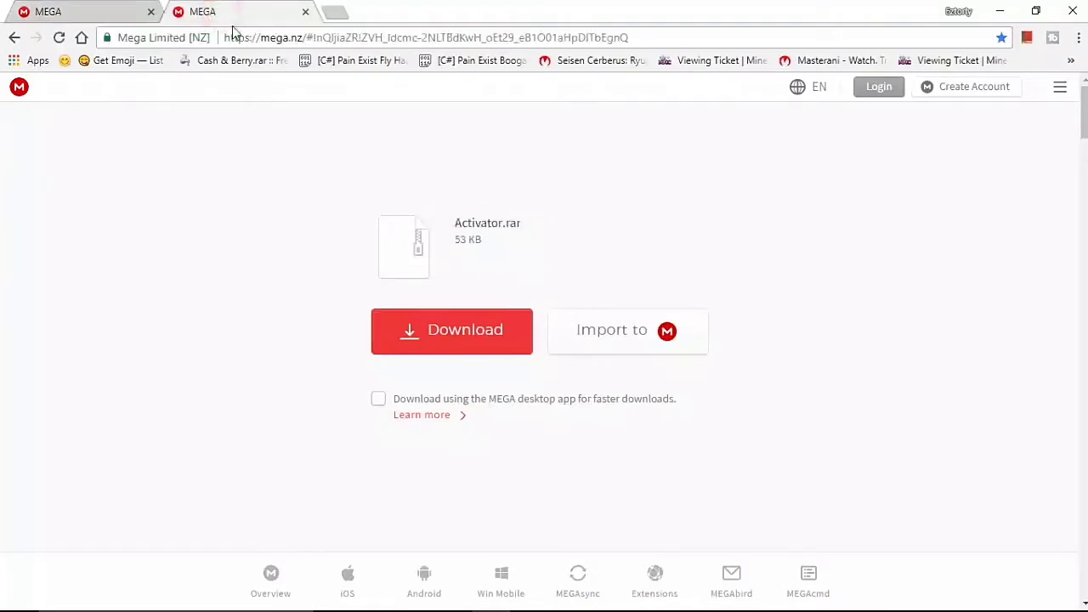
pyautogui.moveTo(441, 223); pyautogui.dragTo(549, 235)
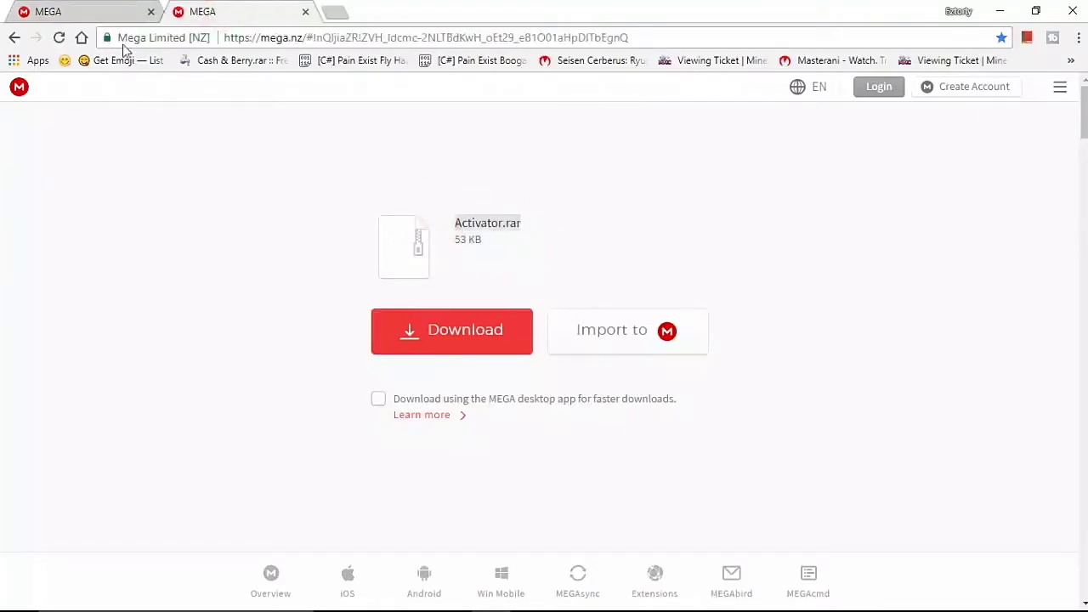
pyautogui.click(60, 10)
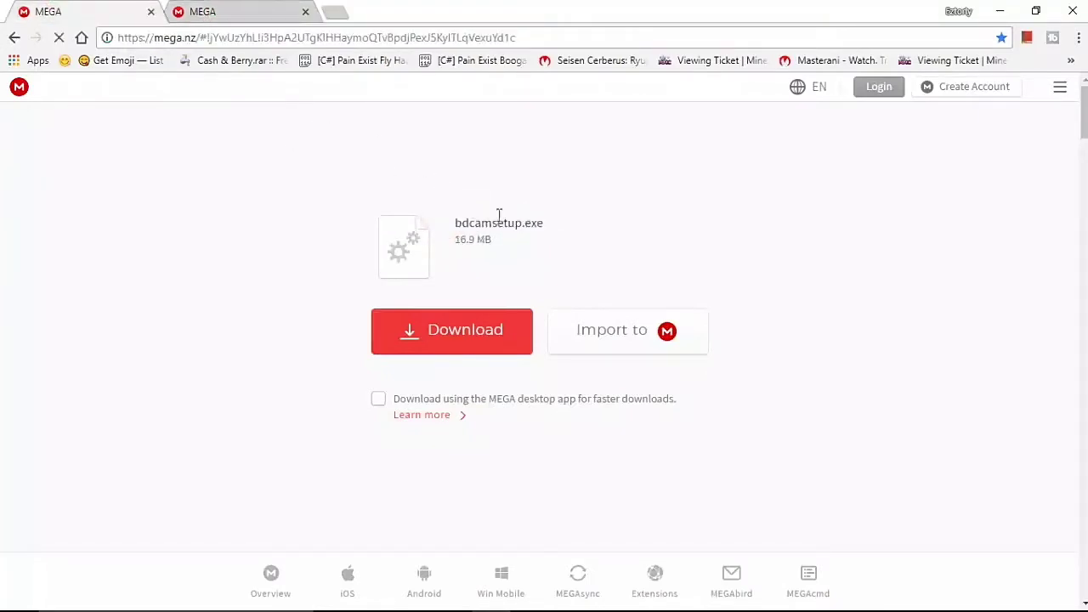
# Start the MEGA downloads of bdcamsetup.exe and Activator.rar and wait for completion.
pyautogui.click(479, 336)
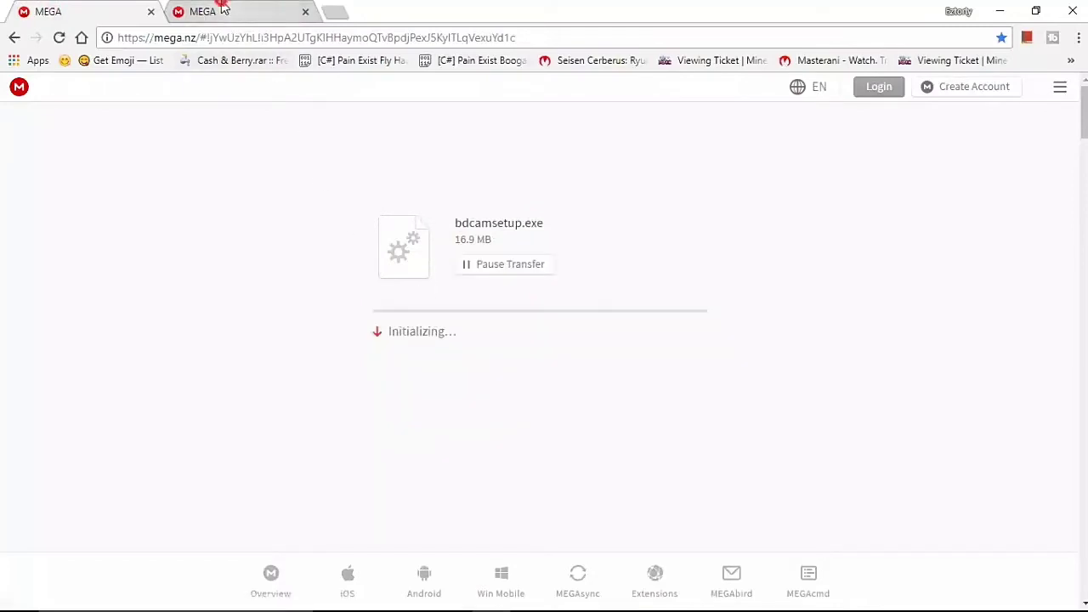
pyautogui.click(228, 11)
pyautogui.click(477, 335)
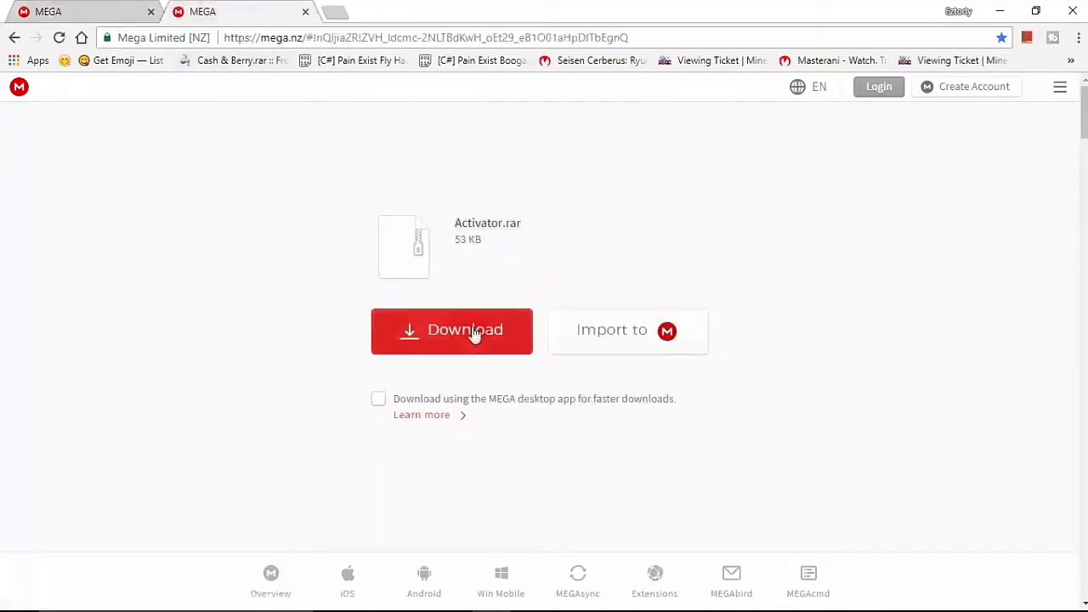
pyautogui.click(83, 10)
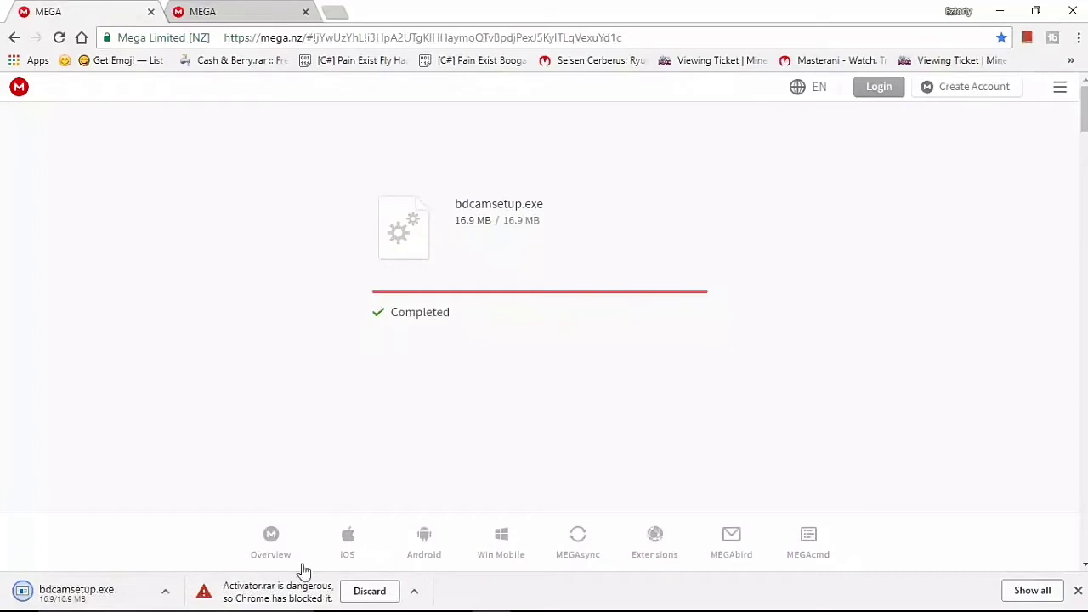
pyautogui.click(338, 10)
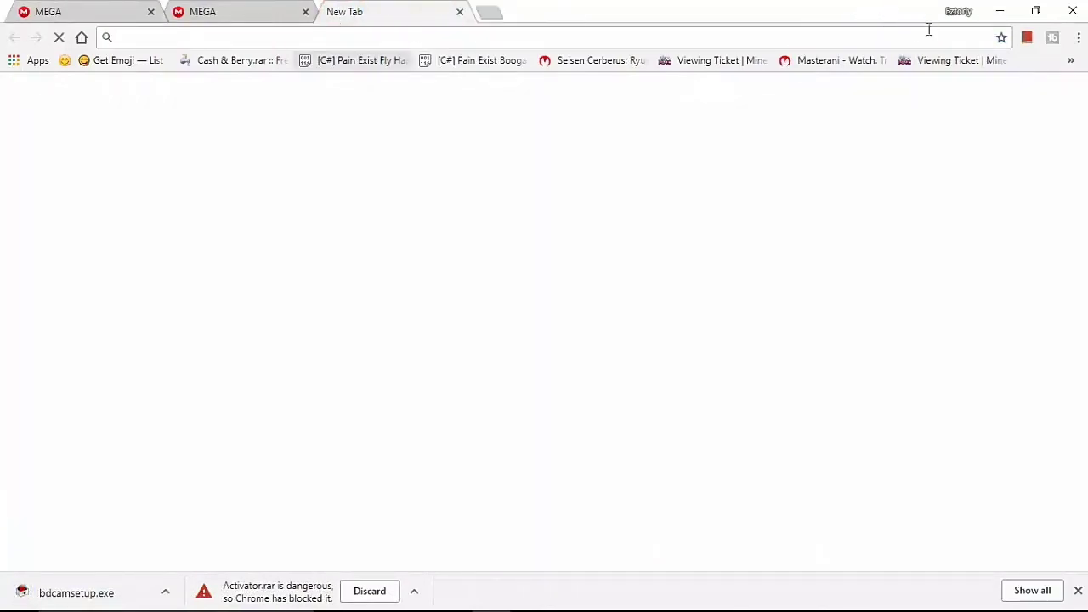
# Keep the blocked Activator.rar anyway in Chrome's Downloads page, then close that tab.
pyautogui.click(1078, 37)
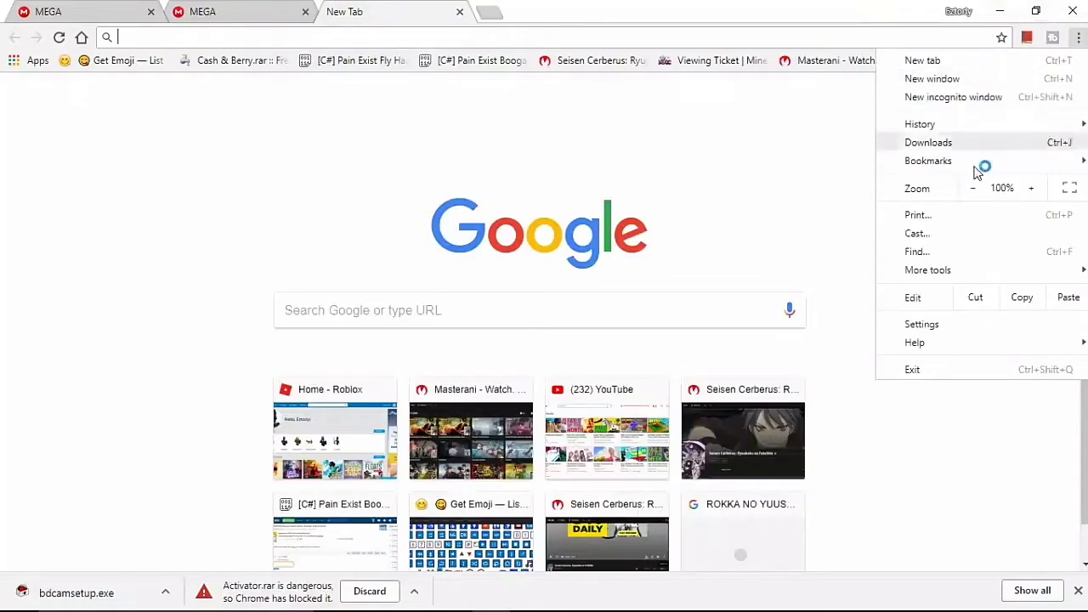
pyautogui.click(962, 141)
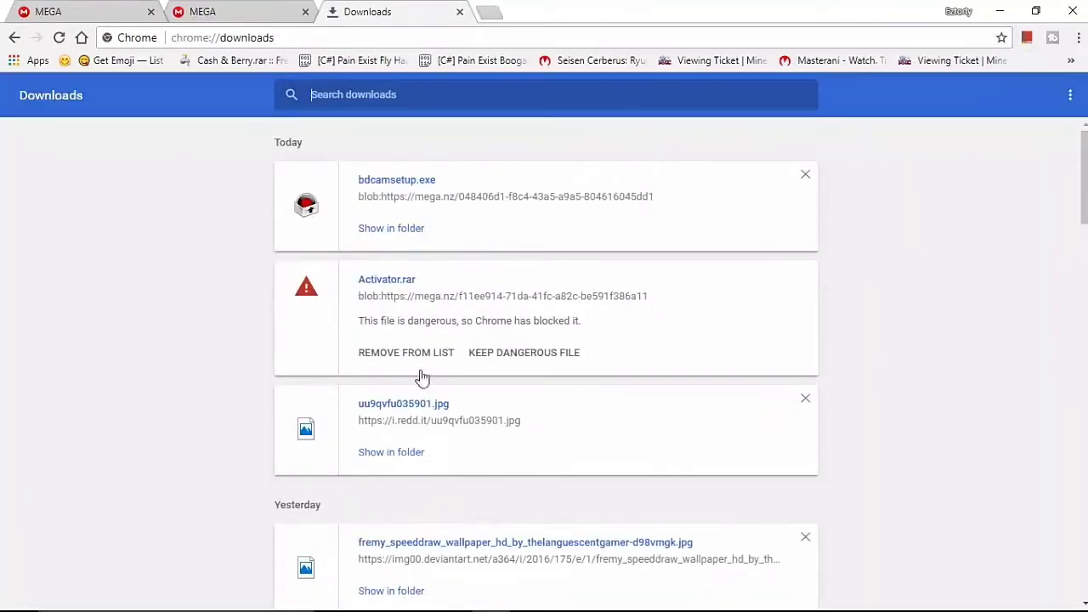
pyautogui.click(514, 359)
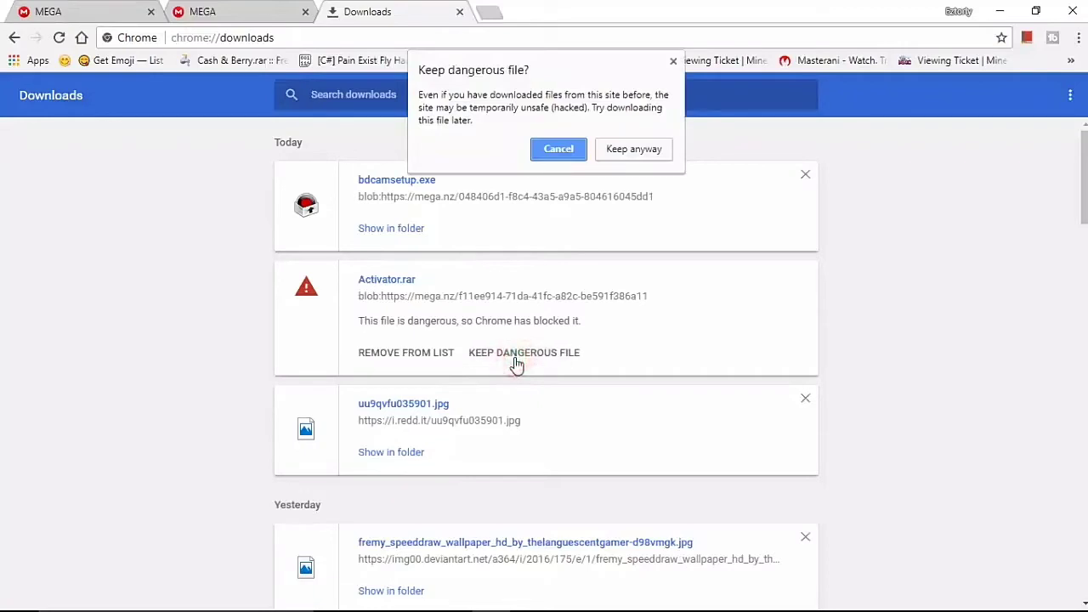
pyautogui.click(624, 155)
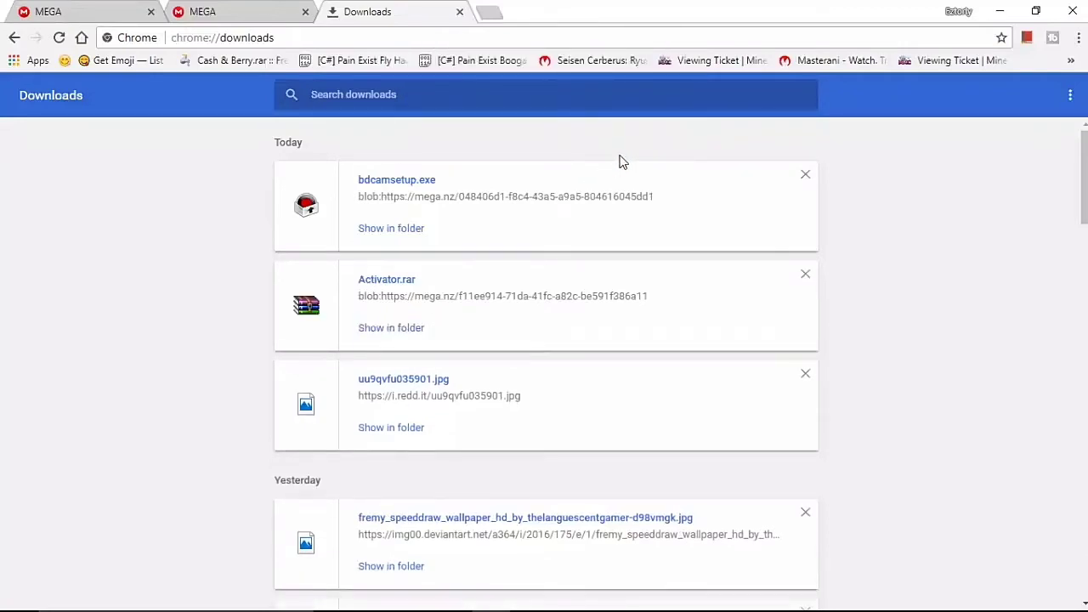
pyautogui.click(460, 12)
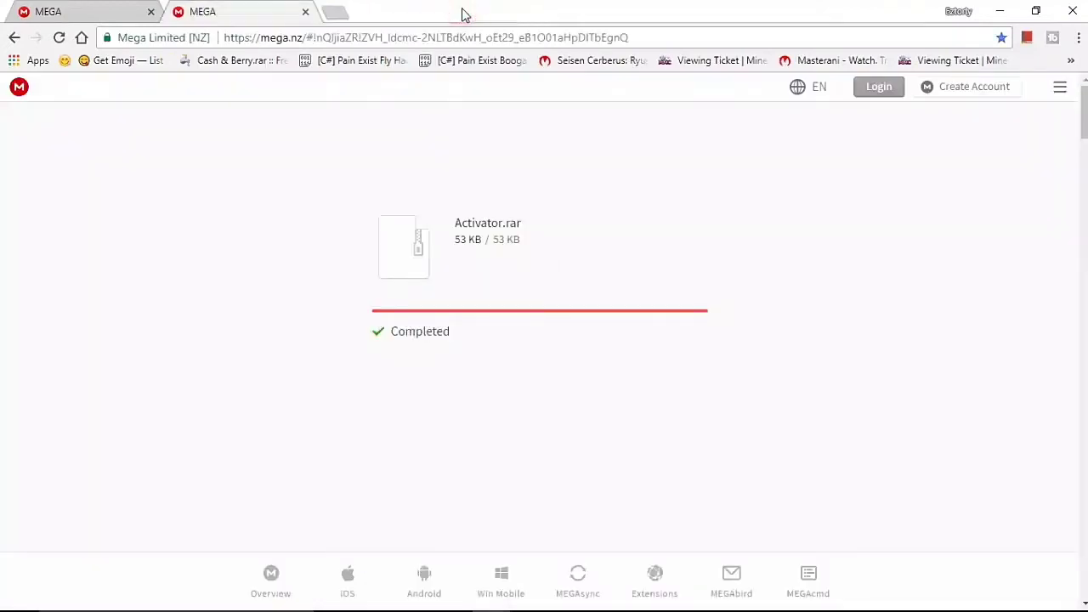